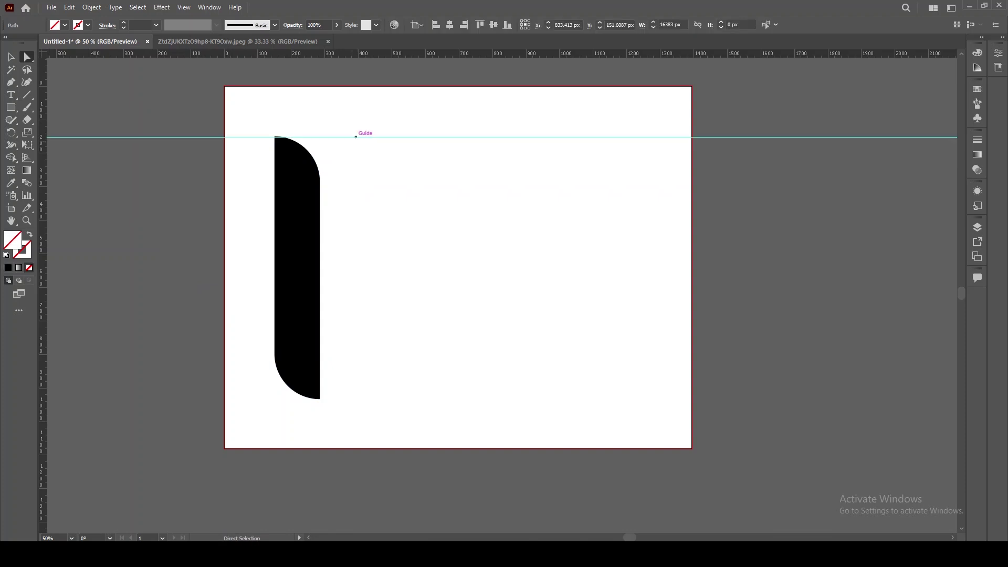
Align the upper horizontal guide exactly with the top edge of the black bar, at about Y 149 px
{"action": "scroll", "coordinate": [289, 177], "scroll_direction": "up", "scroll_amount": 4}
{"action": "left_click_drag", "start_coordinate": [289, 178], "coordinate": [368, 478]}
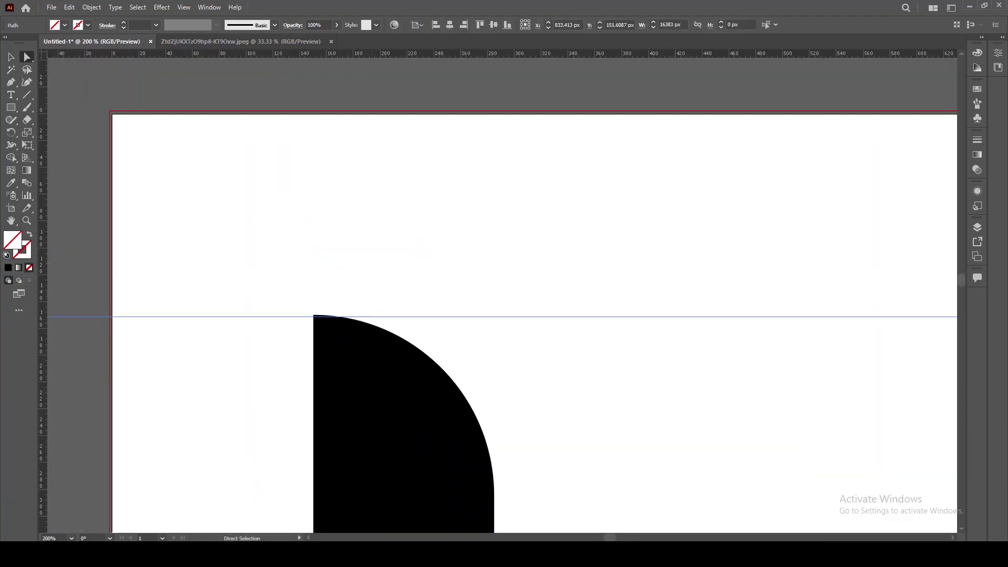
{"action": "left_click_drag", "start_coordinate": [370, 317], "coordinate": [389, 315]}
{"action": "scroll", "coordinate": [411, 376], "scroll_direction": "down", "scroll_amount": 2}
{"action": "left_click_drag", "start_coordinate": [513, 466], "coordinate": [453, 242]}
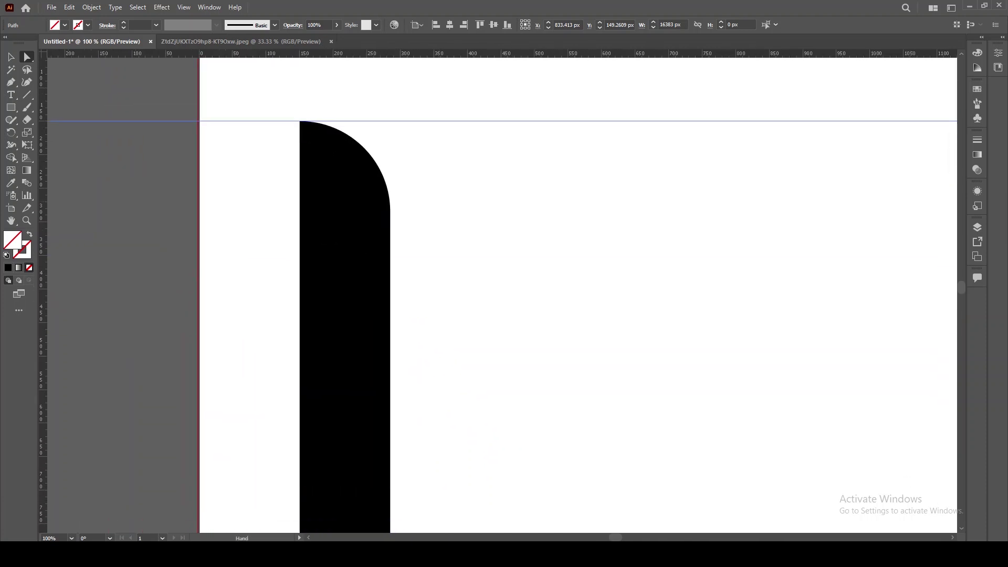
{"action": "scroll", "coordinate": [453, 241], "scroll_direction": "down", "scroll_amount": 2}
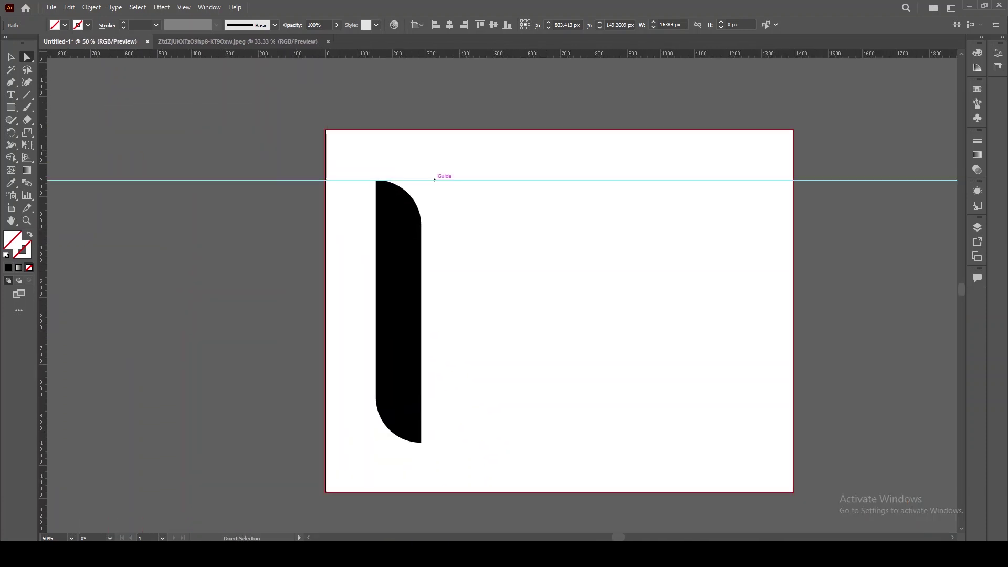
Add a second horizontal guide along the bottom edge of the black bar, at about Y 933 px
{"action": "left_click_drag", "start_coordinate": [453, 53], "coordinate": [452, 442]}
{"action": "scroll", "coordinate": [416, 436], "scroll_direction": "up", "scroll_amount": 6}
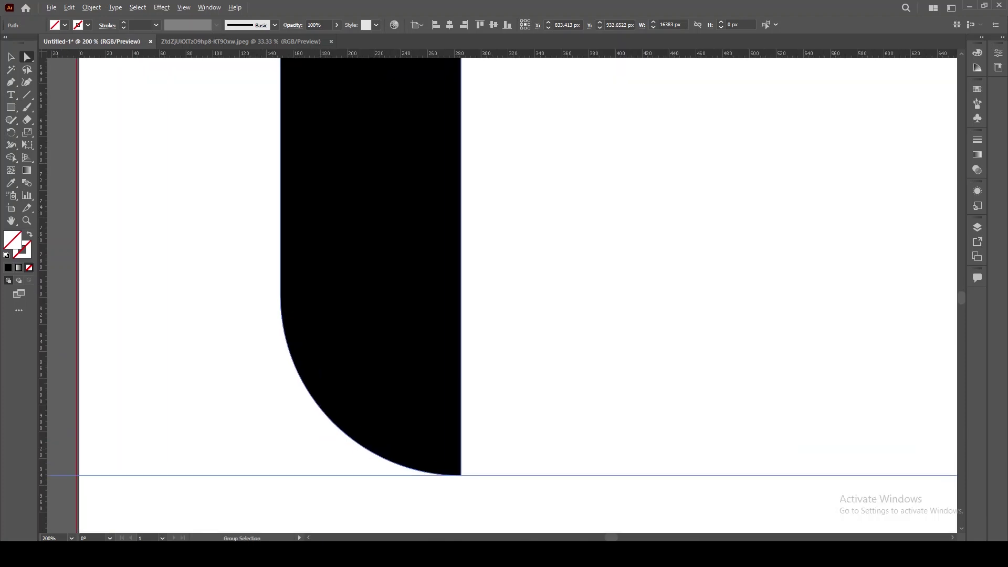
{"action": "scroll", "coordinate": [462, 462], "scroll_direction": "down", "scroll_amount": 4}
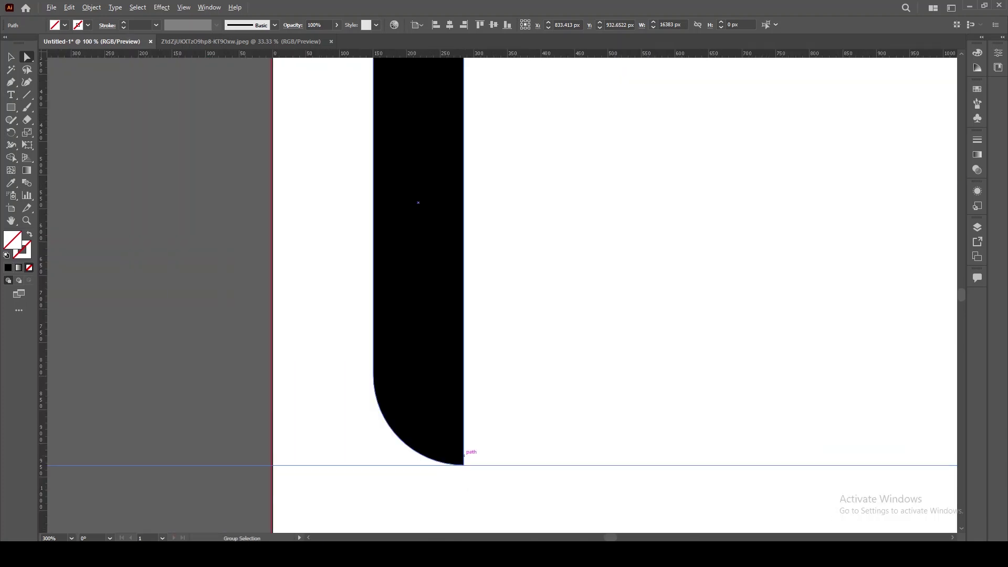
{"action": "scroll", "coordinate": [462, 451], "scroll_direction": "down", "scroll_amount": 1}
{"action": "left_click_drag", "start_coordinate": [591, 289], "coordinate": [439, 282]}
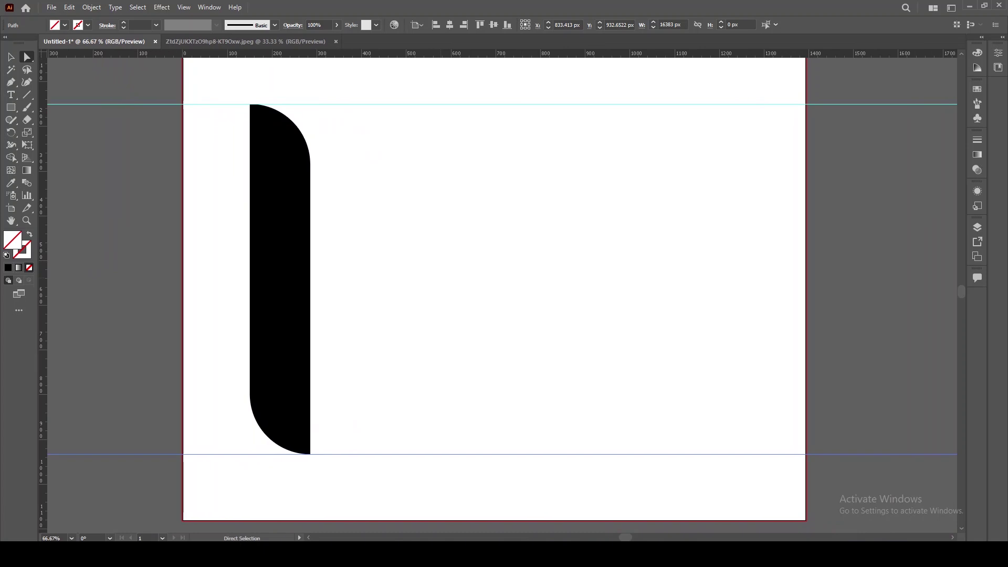
{"action": "scroll", "coordinate": [439, 282], "scroll_direction": "down", "scroll_amount": 1}
Duplicate the bar beside the original with a downward offset and a narrow gap, and align the lower guide with the copy's bottom edge
{"action": "left_click", "coordinate": [322, 270]}
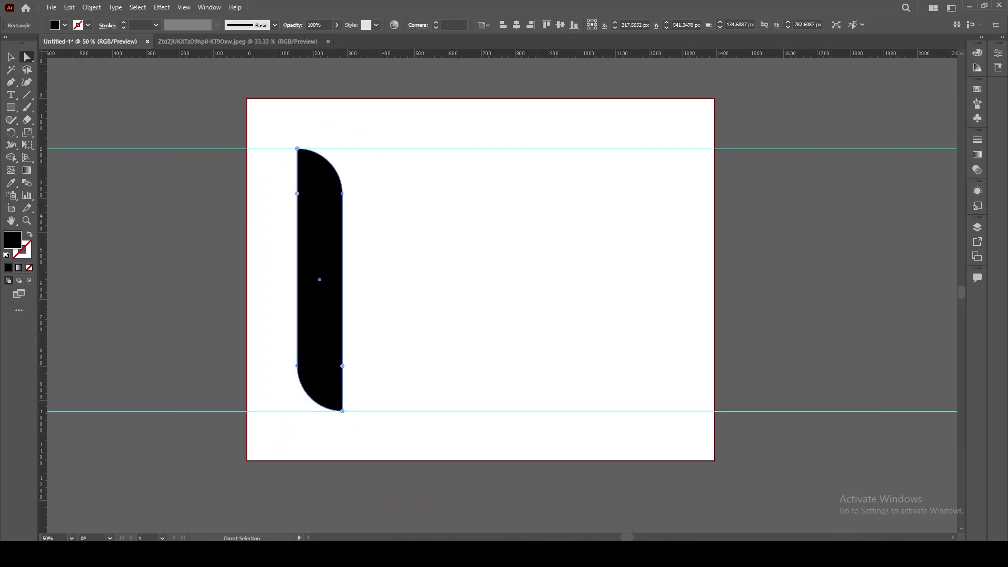
{"action": "left_click_drag", "start_coordinate": [325, 239], "coordinate": [373, 286]}
{"action": "left_click_drag", "start_coordinate": [428, 411], "coordinate": [425, 458]}
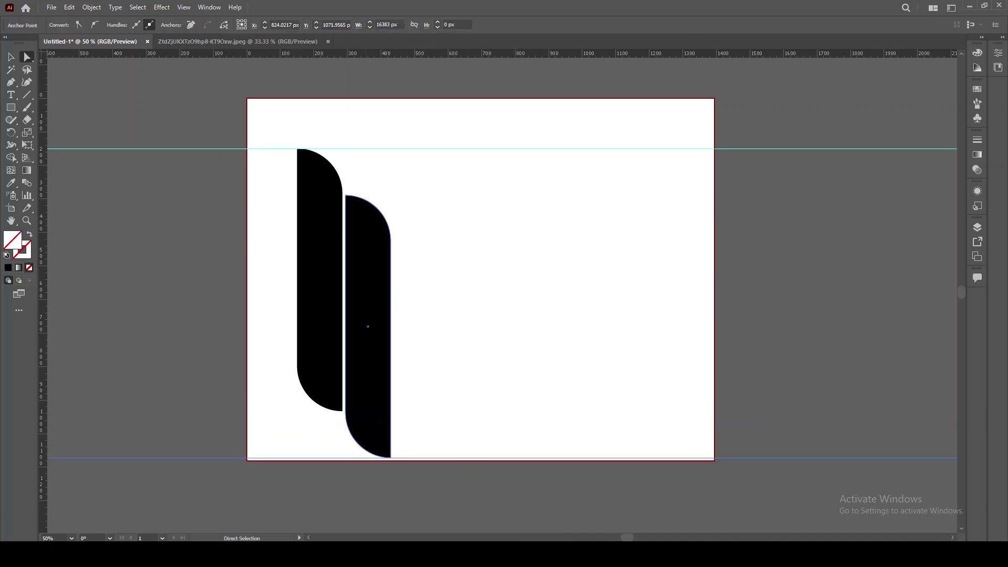
Continue duplicating the bars across the artboard, alternating between the upper and lower guides, to make a row of six
{"action": "left_click_drag", "start_coordinate": [384, 320], "coordinate": [539, 260]}
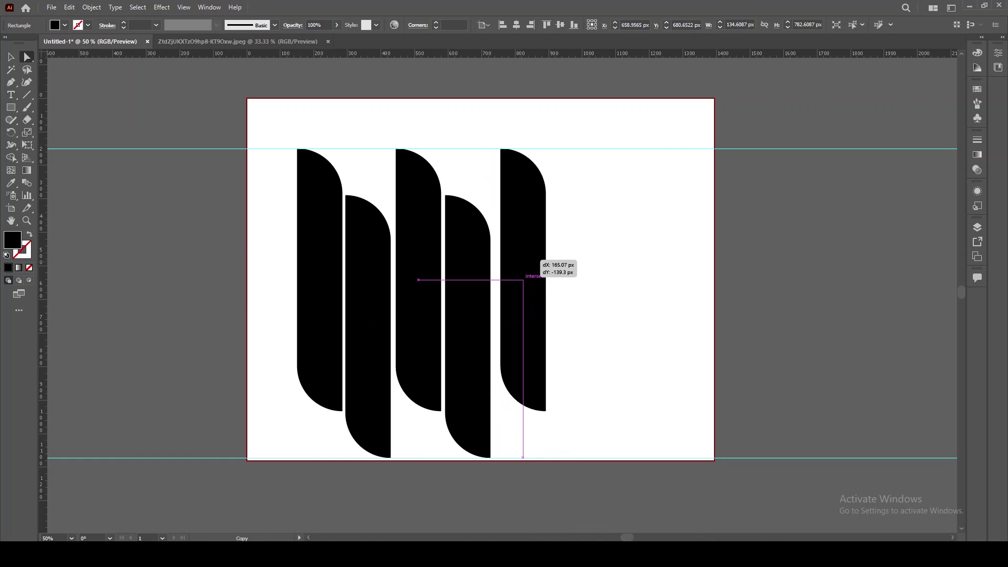
{"action": "left_click_drag", "start_coordinate": [523, 280], "coordinate": [570, 329]}
{"action": "left_click", "coordinate": [633, 146]}
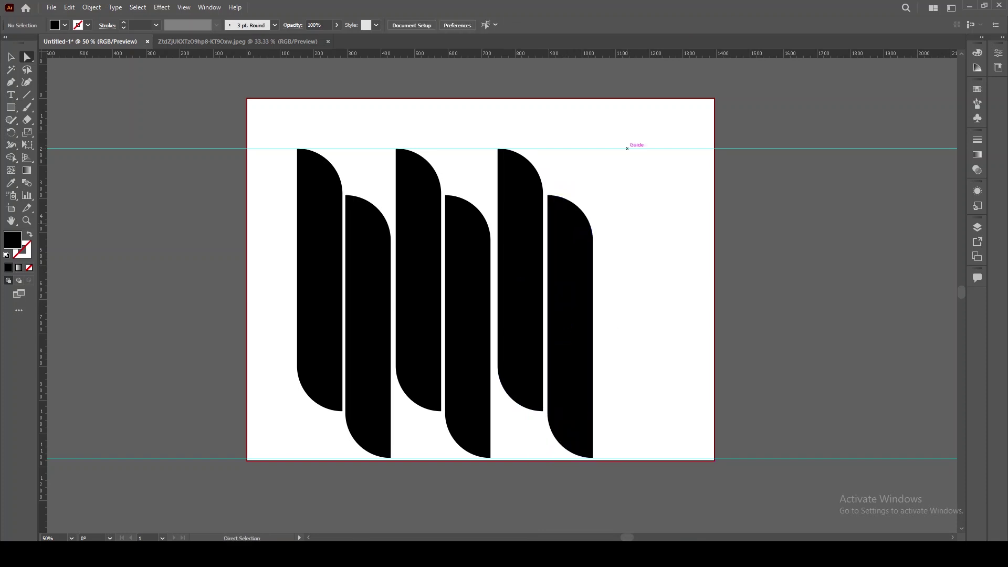
Move both horizontal guides off the artboard, one above it and one below it
{"action": "left_click_drag", "start_coordinate": [629, 149], "coordinate": [595, 64]}
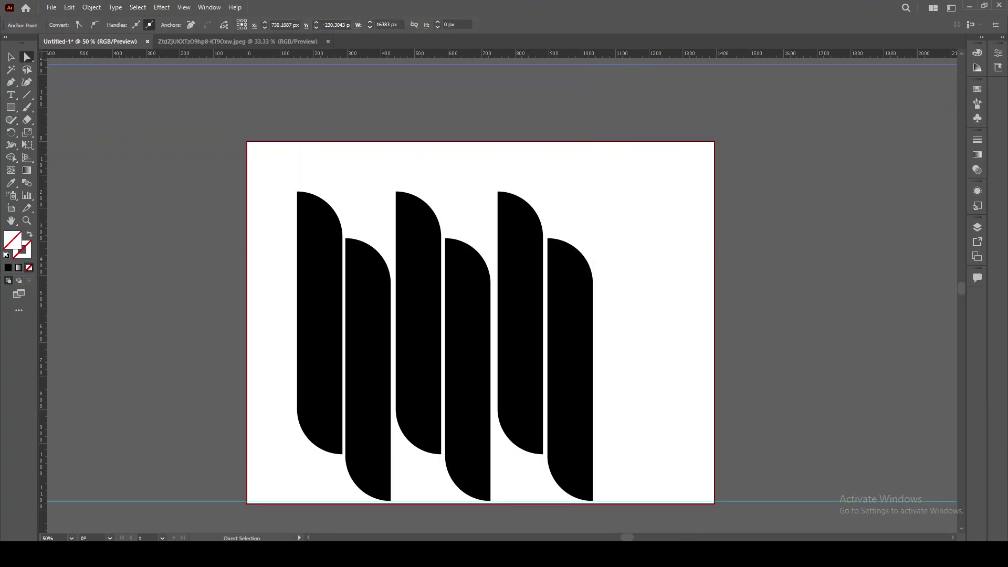
{"action": "scroll", "coordinate": [570, 344], "scroll_direction": "down", "scroll_amount": 1}
{"action": "left_click_drag", "start_coordinate": [637, 476], "coordinate": [627, 532]}
Select all six bars and rotate them together about 30 degrees clockwise
{"action": "left_click_drag", "start_coordinate": [646, 285], "coordinate": [264, 332]}
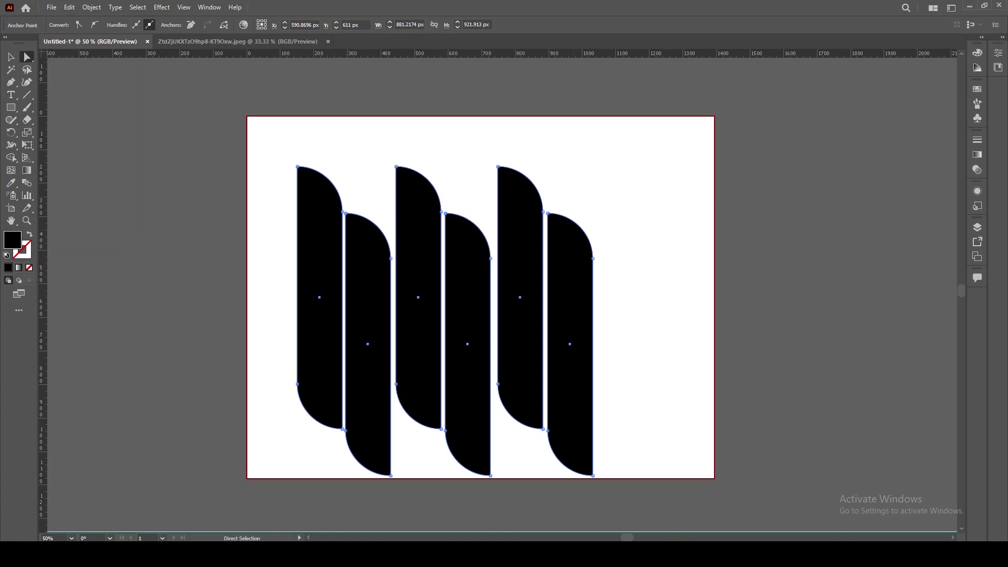
{"action": "key", "text": "v"}
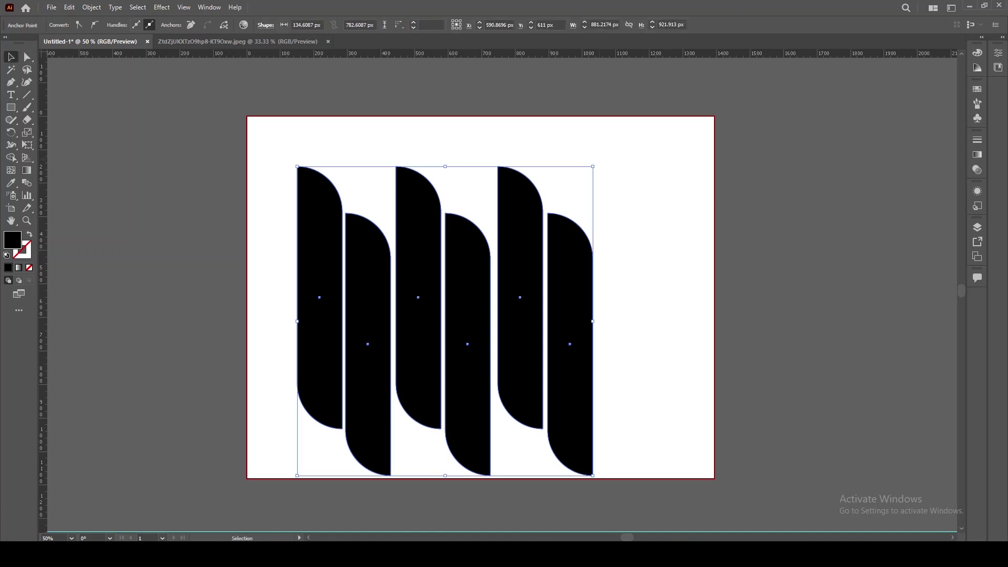
{"action": "left_click", "coordinate": [264, 332]}
{"action": "left_click_drag", "start_coordinate": [275, 173], "coordinate": [619, 381]}
{"action": "left_click_drag", "start_coordinate": [602, 157], "coordinate": [665, 262]}
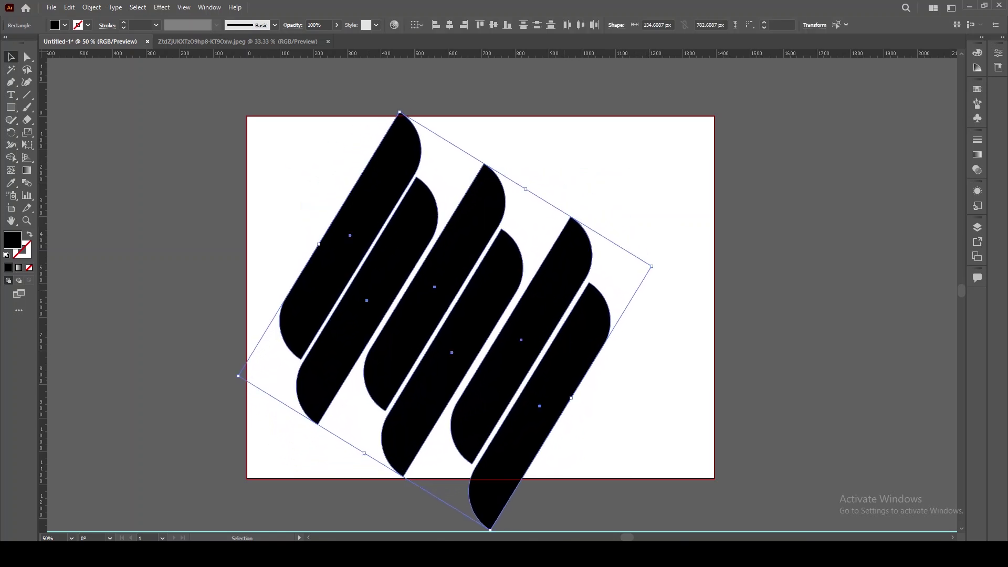
Stretch the six tilted bars to about 857 px long and 149 px wide, and reposition them over the artboard
{"action": "left_click_drag", "start_coordinate": [484, 353], "coordinate": [516, 355]}
{"action": "key", "text": "ctrl+z"}
{"action": "left_click_drag", "start_coordinate": [312, 160], "coordinate": [572, 367]}
{"action": "left_click_drag", "start_coordinate": [533, 426], "coordinate": [541, 420]}
{"action": "left_click_drag", "start_coordinate": [535, 184], "coordinate": [563, 166]}
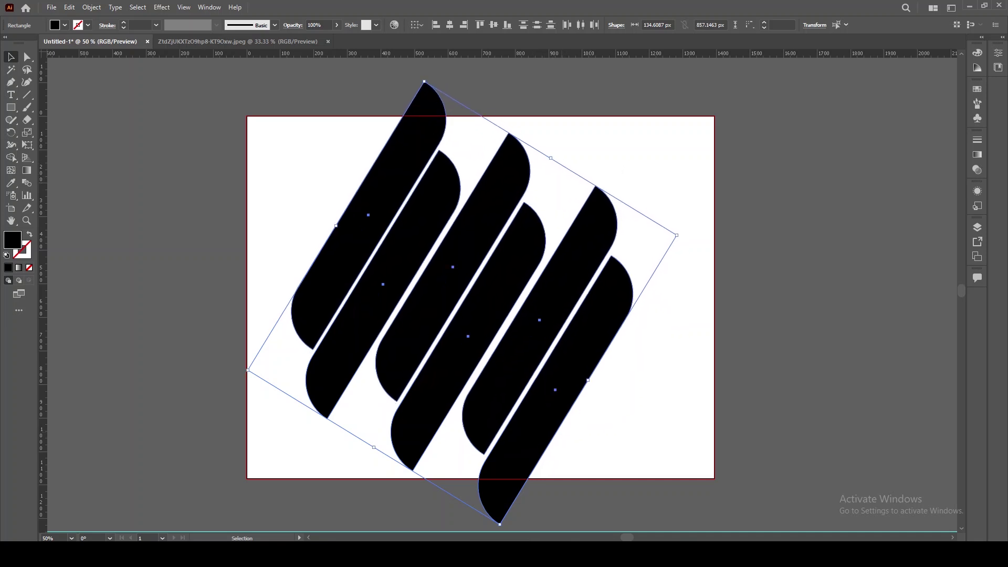
{"action": "left_click_drag", "start_coordinate": [588, 379], "coordinate": [608, 402]}
{"action": "left_click_drag", "start_coordinate": [559, 427], "coordinate": [559, 409]}
Combine all six tilted bars into one compound path
{"action": "left_click_drag", "start_coordinate": [676, 404], "coordinate": [273, 148]}
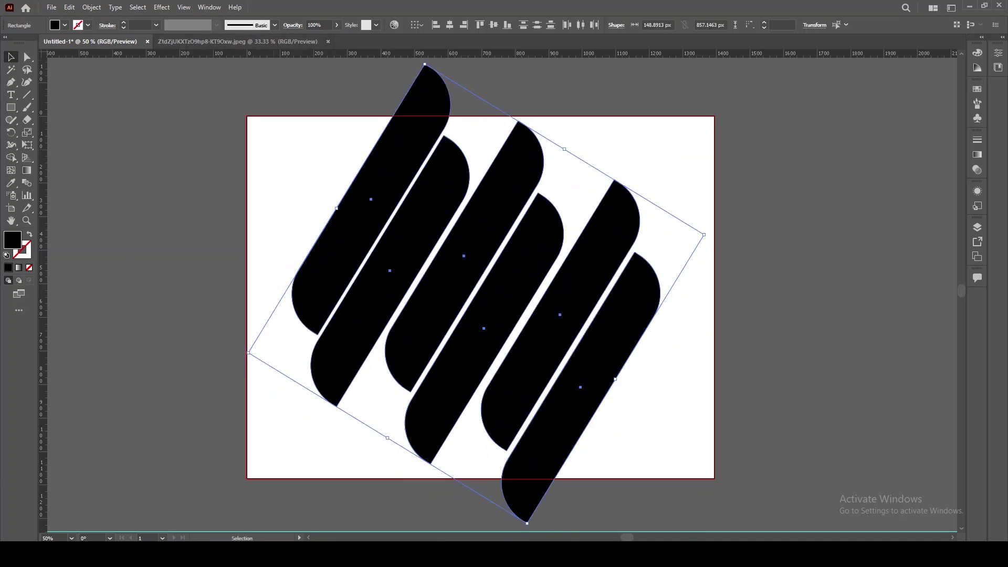
{"action": "right_click", "coordinate": [368, 178]}
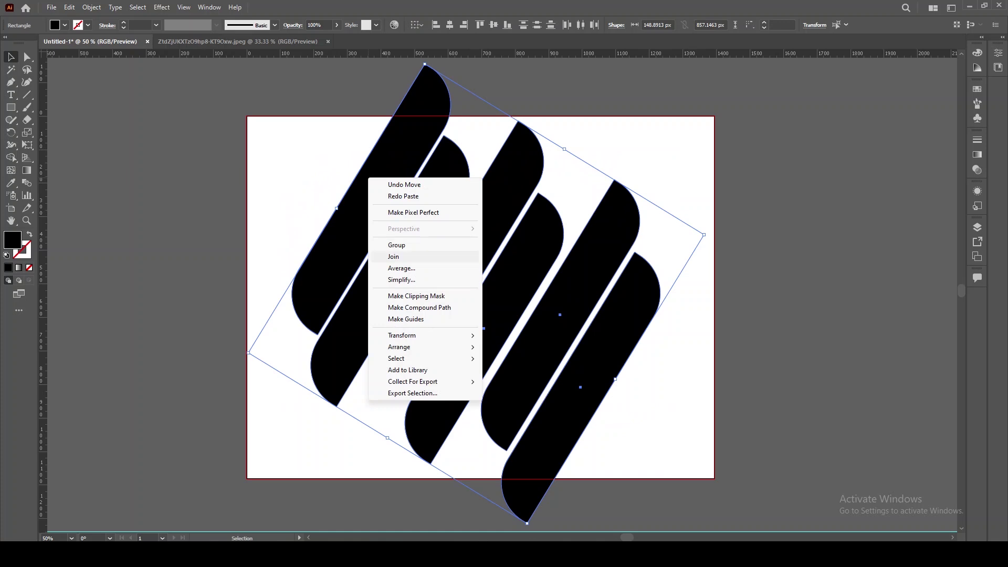
{"action": "left_click", "coordinate": [419, 307]}
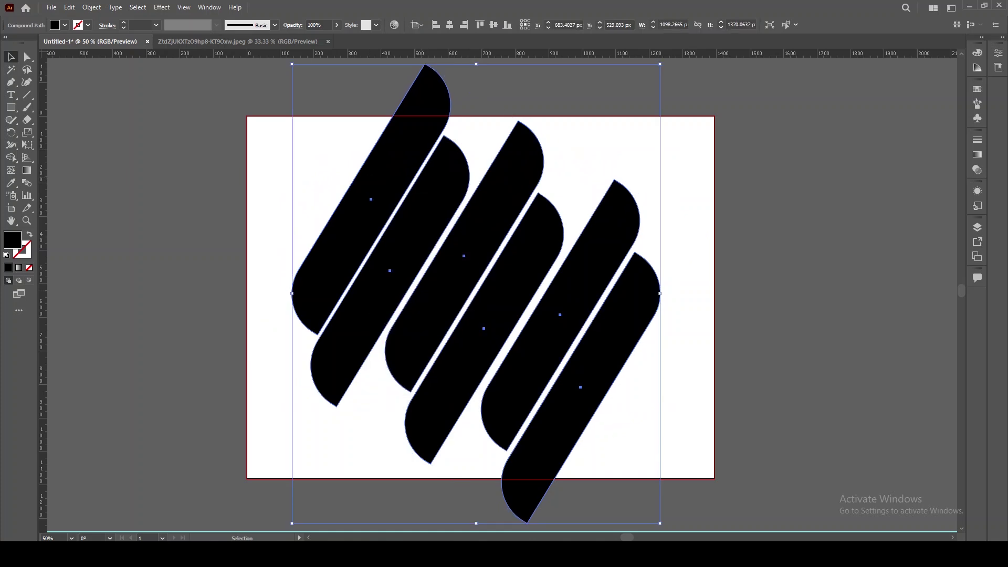
{"action": "left_click", "coordinate": [192, 158]}
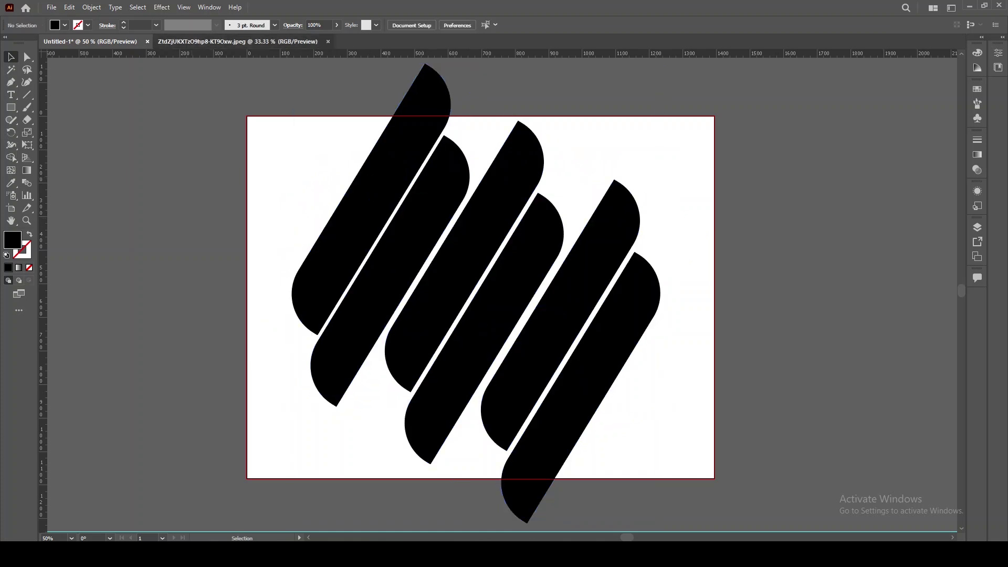
Copy the couple photo from the open JPEG document and place it centrally over the bars
{"action": "left_click", "coordinate": [237, 42]}
{"action": "left_click_drag", "start_coordinate": [530, 255], "coordinate": [498, 273]}
{"action": "left_click_drag", "start_coordinate": [473, 320], "coordinate": [483, 296]}
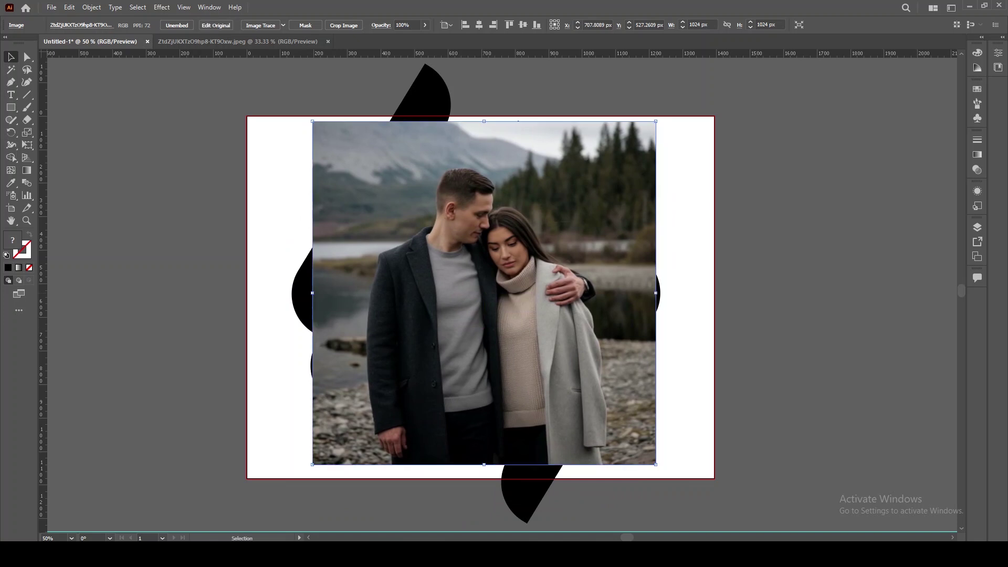
Send the couple photo to the back, behind the black bars
{"action": "right_click", "coordinate": [493, 284]}
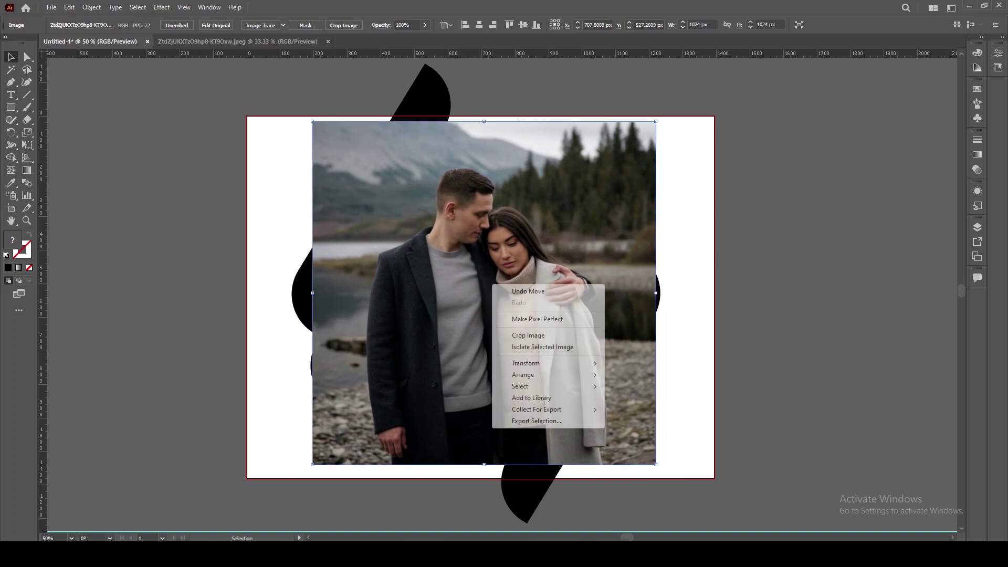
{"action": "mouse_move", "coordinate": [525, 375]}
{"action": "left_click", "coordinate": [639, 410]}
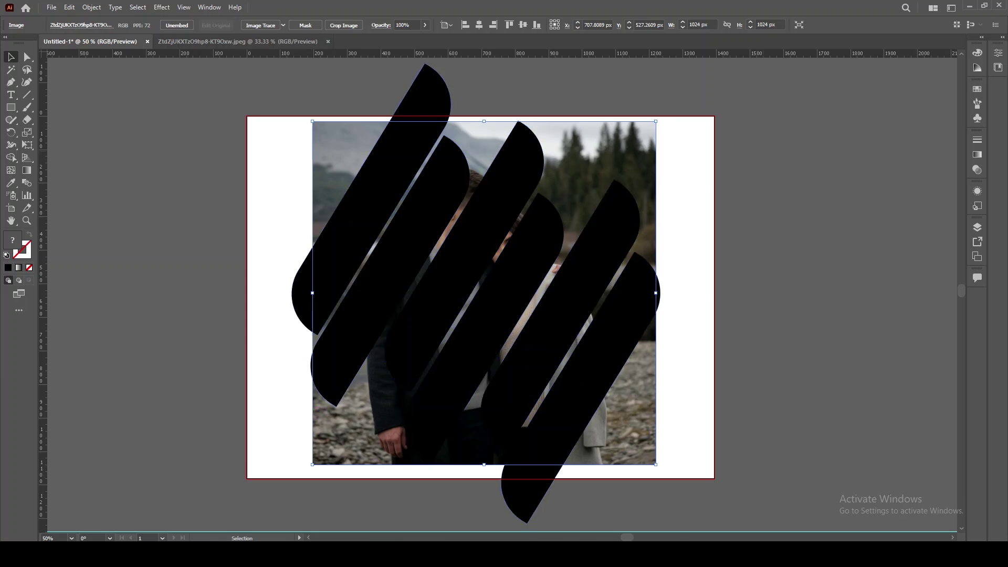
Make a clipping mask from the compound bars and the couple photo
{"action": "left_click", "coordinate": [793, 96]}
{"action": "left_click_drag", "start_coordinate": [794, 97], "coordinate": [229, 492]}
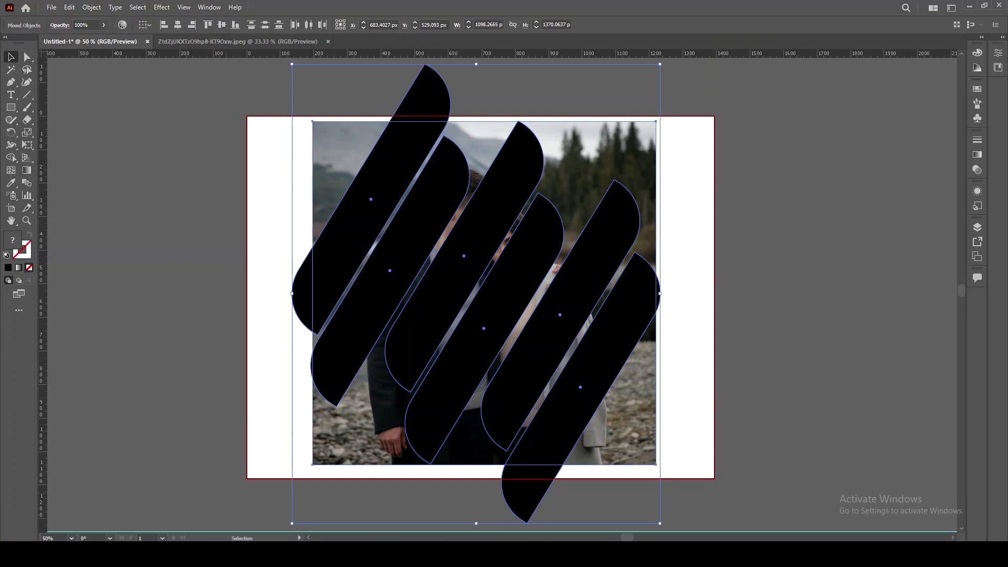
{"action": "right_click", "coordinate": [483, 217]}
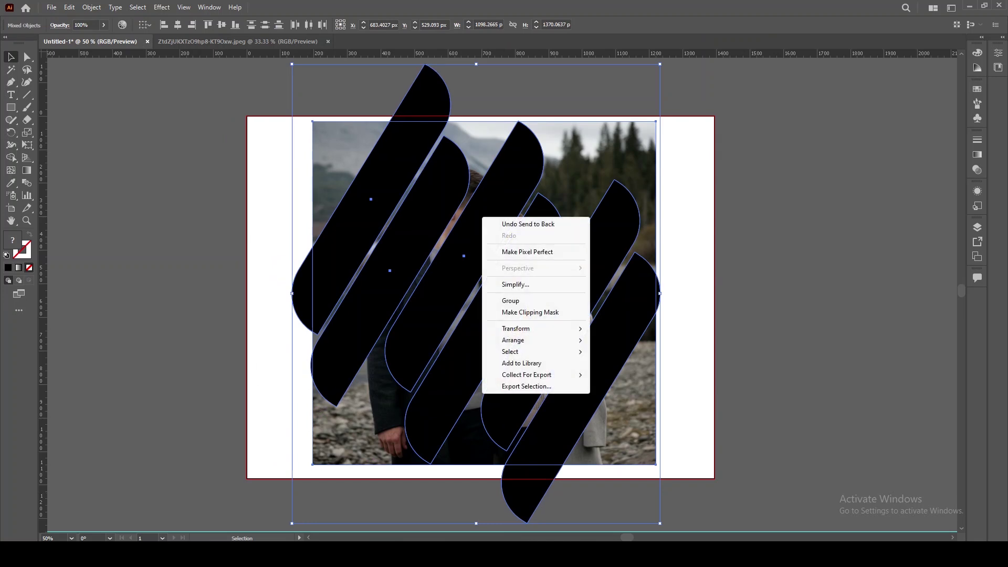
{"action": "left_click", "coordinate": [530, 312]}
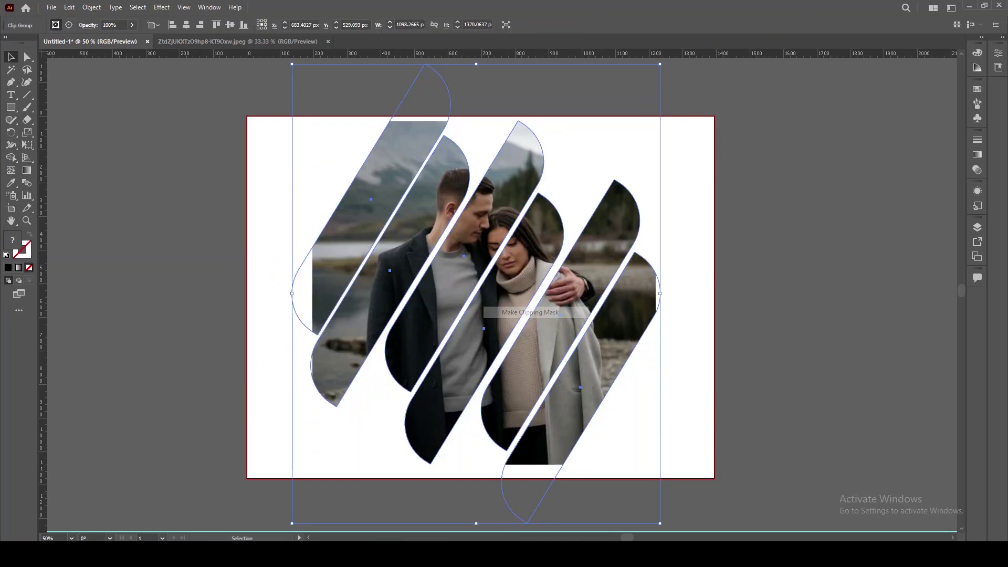
{"action": "key", "text": "ctrl+shift+a"}
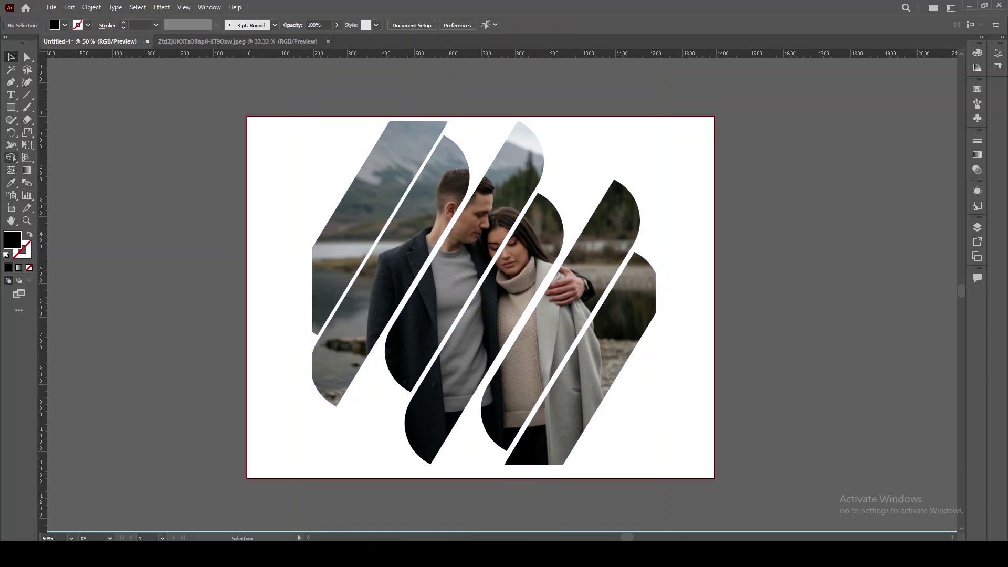
Draw a rectangle covering the whole artboard and fill it with purple 91549B
{"action": "left_click", "coordinate": [10, 107]}
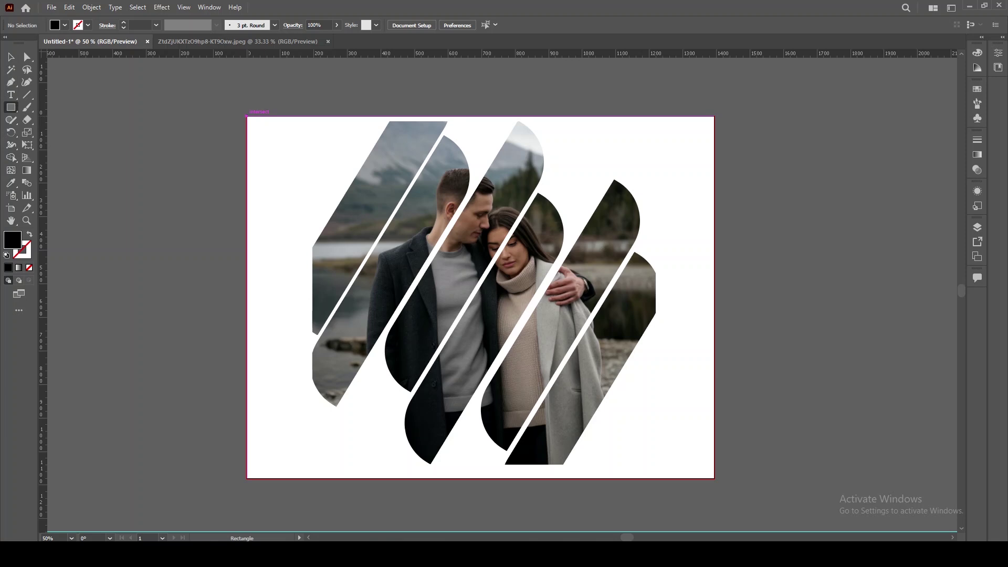
{"action": "left_click_drag", "start_coordinate": [248, 117], "coordinate": [714, 478]}
{"action": "double_click", "coordinate": [13, 240]}
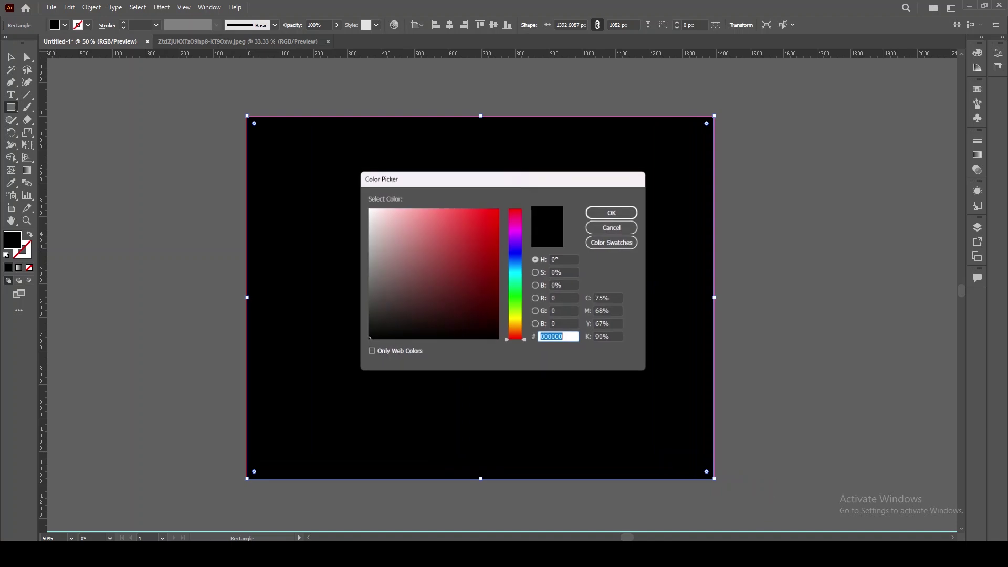
{"action": "left_click_drag", "start_coordinate": [516, 312], "coordinate": [517, 234]}
{"action": "left_click", "coordinate": [458, 253]}
{"action": "mouse_move", "coordinate": [458, 253]}
{"action": "left_mouse_down"}
{"action": "mouse_move", "coordinate": [430, 279]}
{"action": "mouse_move", "coordinate": [428, 260]}
{"action": "left_mouse_up"}
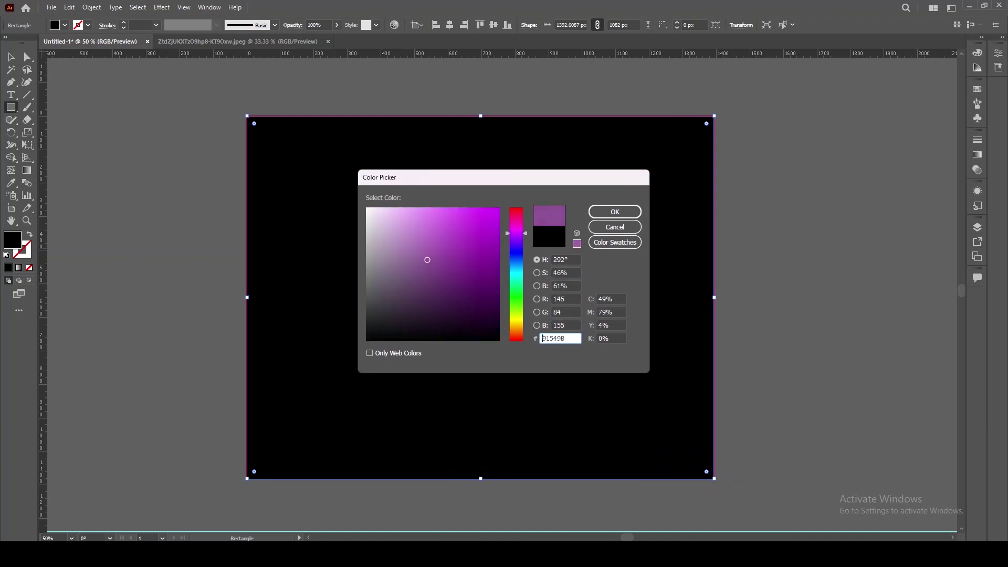
{"action": "left_click", "coordinate": [615, 212]}
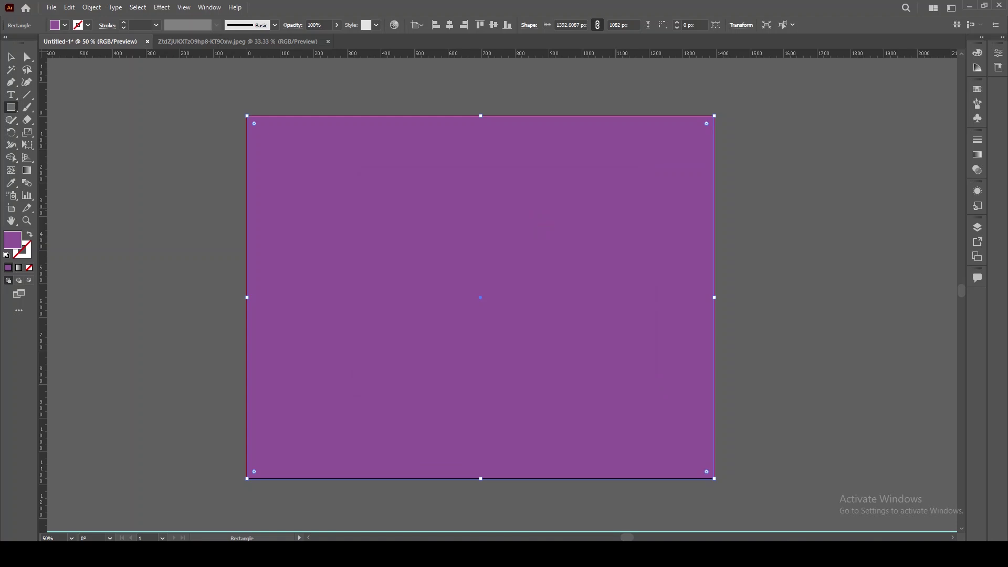
Send the purple rectangle behind the clipped photo, and scale the photo down slightly to leave space above it
{"action": "key", "text": "v"}
{"action": "right_click", "coordinate": [546, 207]}
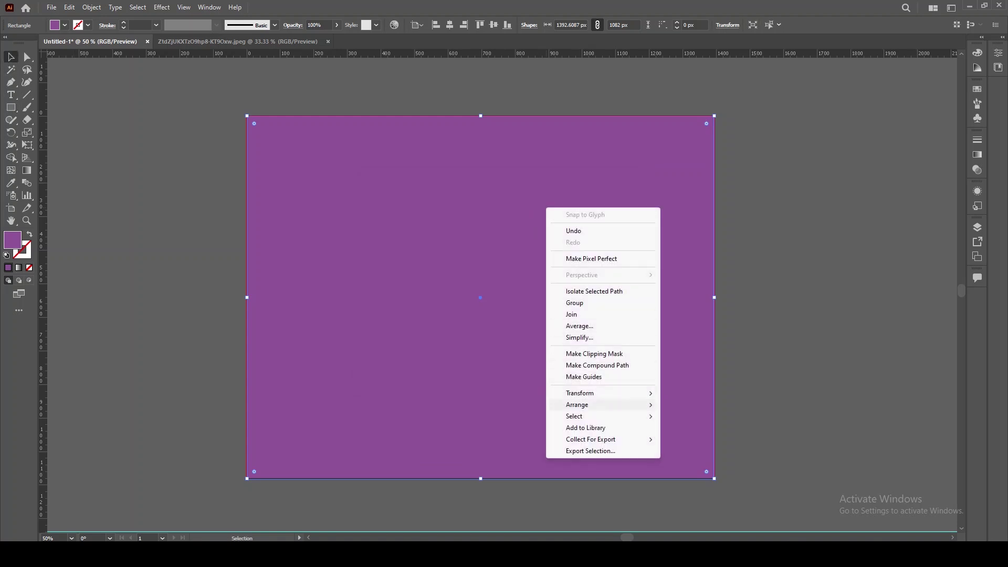
{"action": "mouse_move", "coordinate": [577, 405]}
{"action": "left_click", "coordinate": [695, 439]}
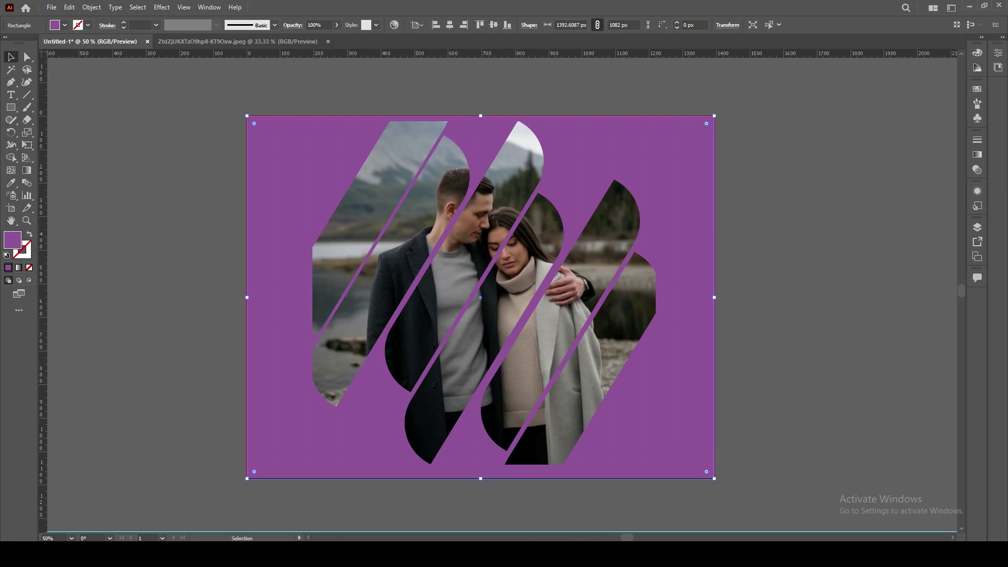
{"action": "key", "text": "ctrl+shift+a"}
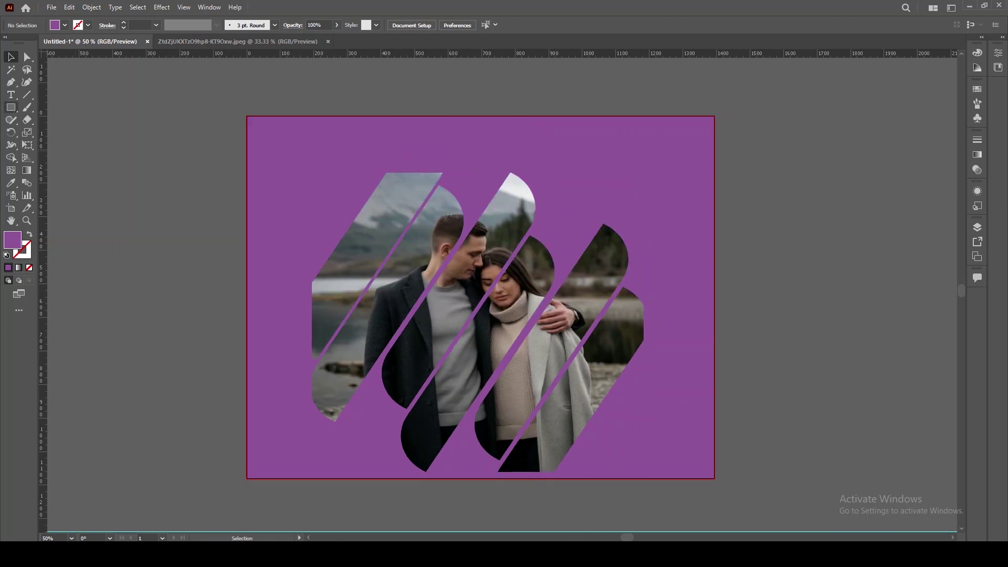
Add a line of placeholder text on the purple background above the clipped photo and set its size to 72 pt
{"action": "left_click", "coordinate": [11, 95]}
{"action": "left_click", "coordinate": [409, 141]}
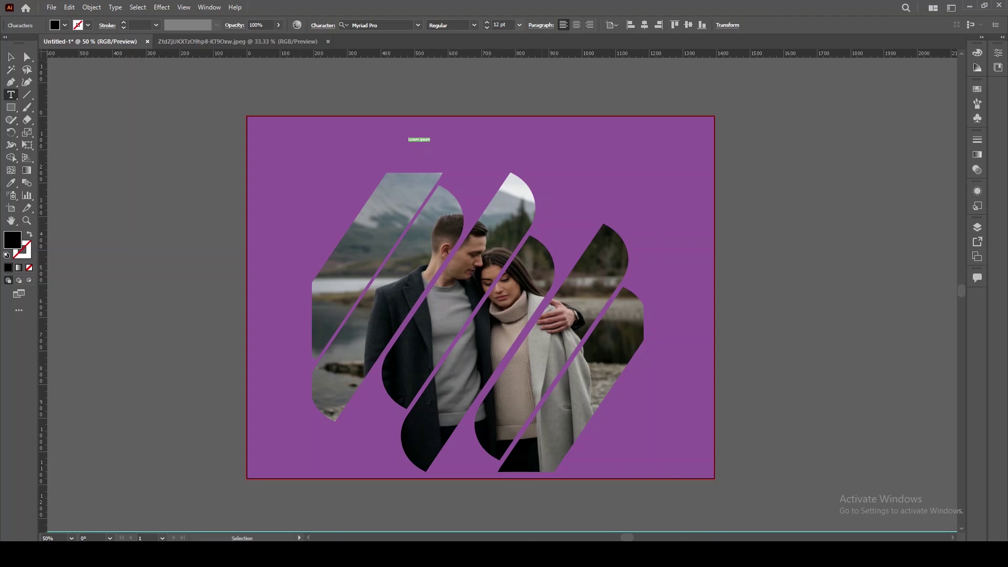
{"action": "left_click", "coordinate": [519, 25]}
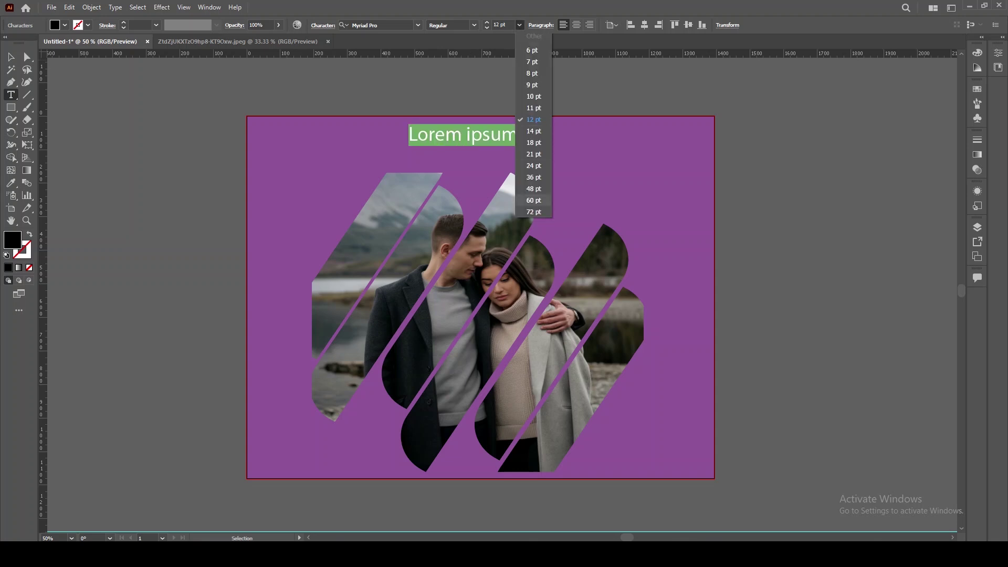
{"action": "left_click", "coordinate": [534, 211]}
Replace the placeholder text above the photo with the heading "Clipping Mask"
{"action": "left_click", "coordinate": [520, 134]}
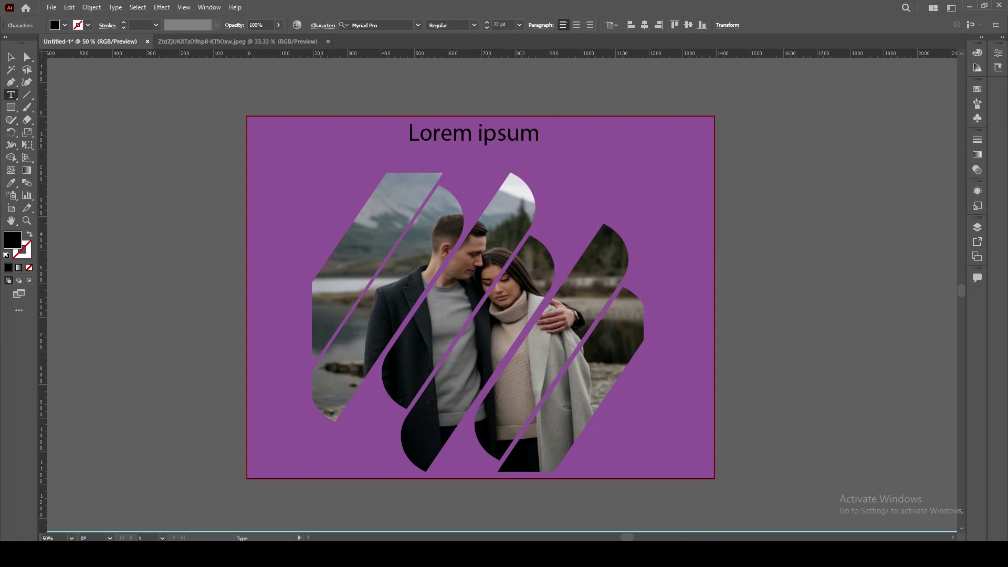
{"action": "left_click_drag", "start_coordinate": [540, 135], "coordinate": [401, 135]}
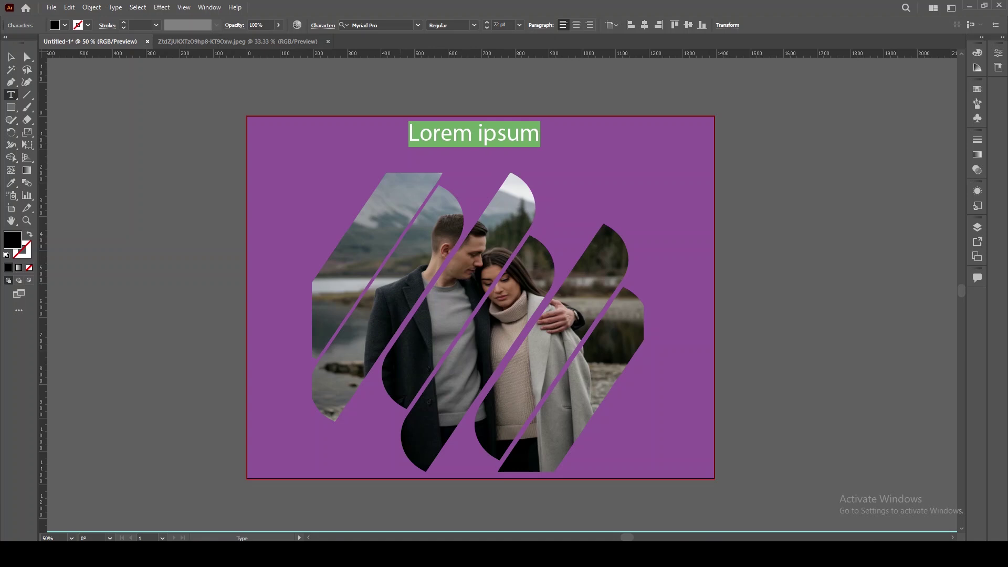
{"action": "type", "text": "Cl"}
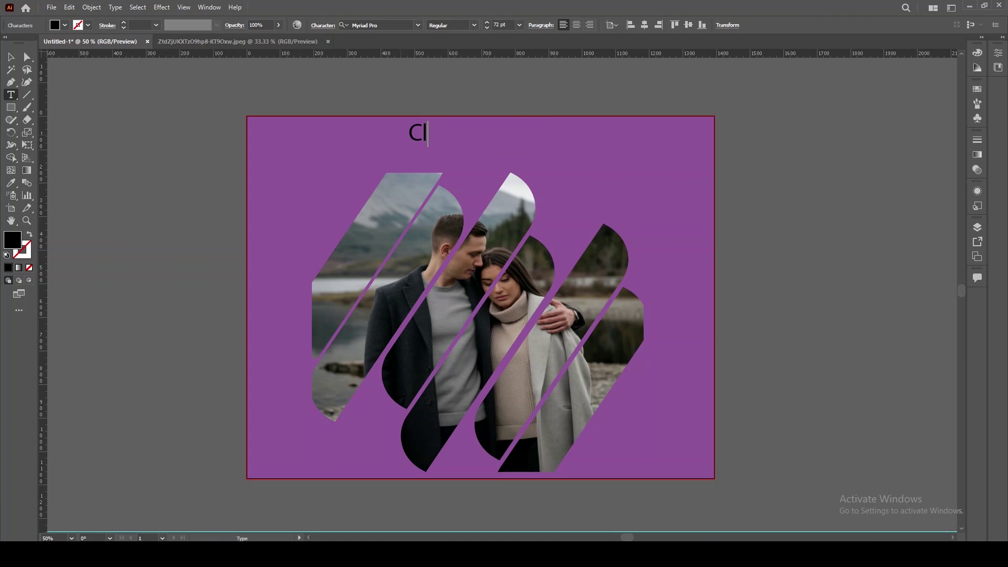
{"action": "type", "text": "ipping M"}
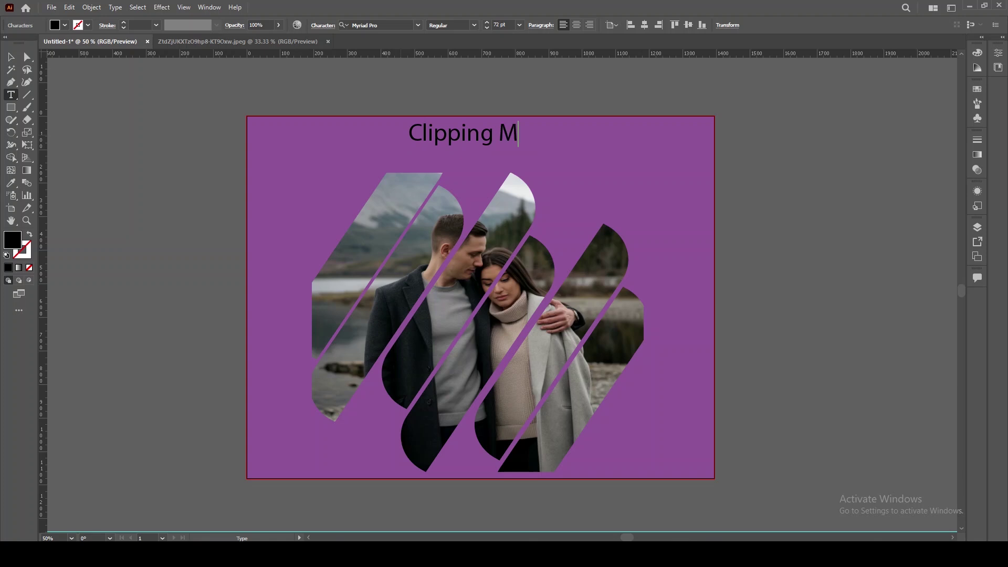
{"action": "type", "text": "ask"}
{"action": "key", "text": "shift+Left"}
{"action": "key", "text": "shift+Left"}
{"action": "key", "text": "shift+Left"}
{"action": "key", "text": "shift+Left"}
{"action": "key", "text": "shift+Left"}
{"action": "key", "text": "shift+Left"}
{"action": "key", "text": "shift+Left"}
{"action": "key", "text": "shift+Left"}
{"action": "key", "text": "shift+Left"}
{"action": "key", "text": "shift+Left"}
{"action": "key", "text": "shift+Left"}
{"action": "key", "text": "shift+Left"}
{"action": "key", "text": "shift+Left"}
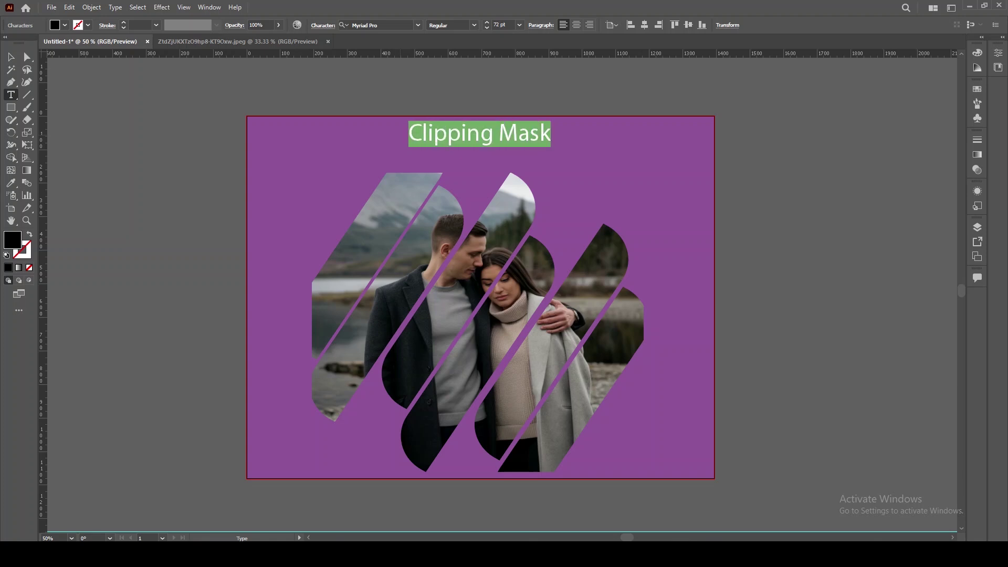
{"action": "left_click", "coordinate": [418, 25]}
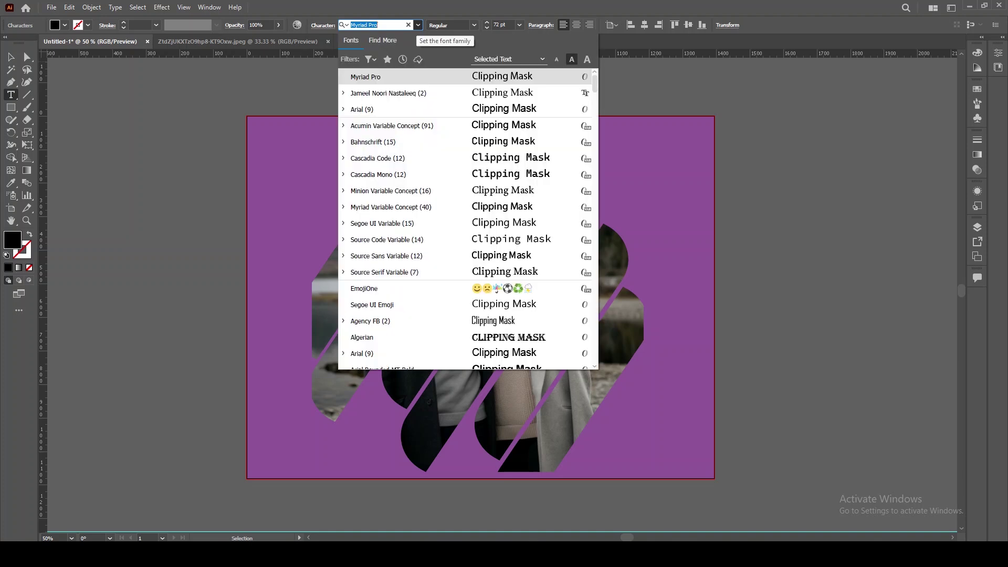
{"action": "type", "text": "z"}
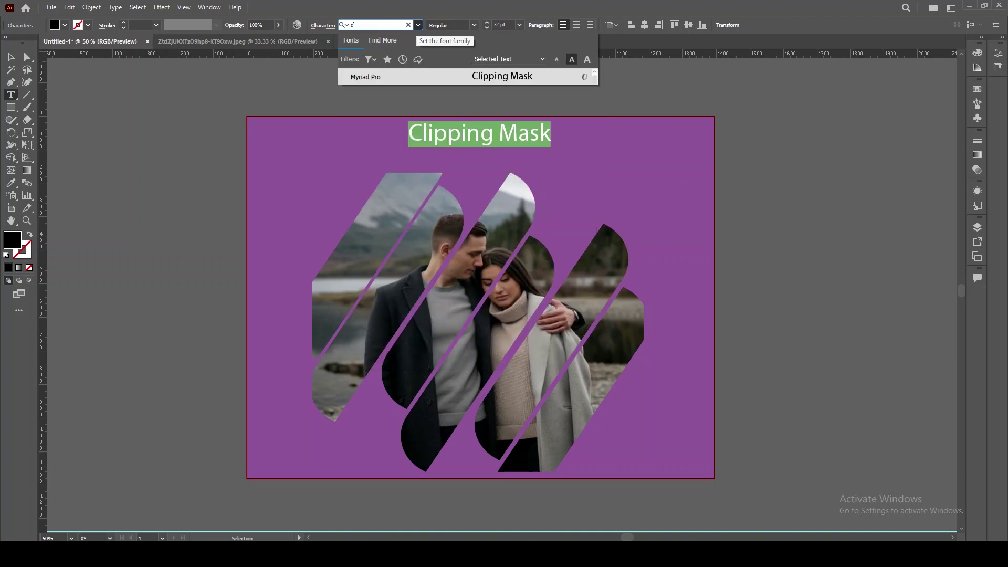
{"action": "type", "text": "rial"}
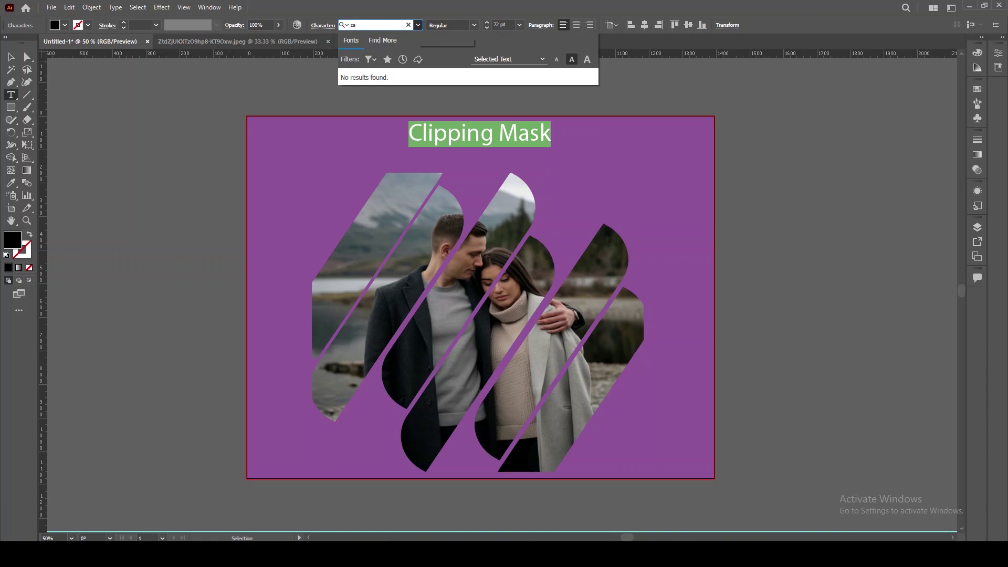
{"action": "key", "text": "BackSpace"}
{"action": "key", "text": "BackSpace"}
{"action": "key", "text": "BackSpace"}
{"action": "key", "text": "BackSpace"}
{"action": "key", "text": "BackSpace"}
{"action": "type", "text": "a"}
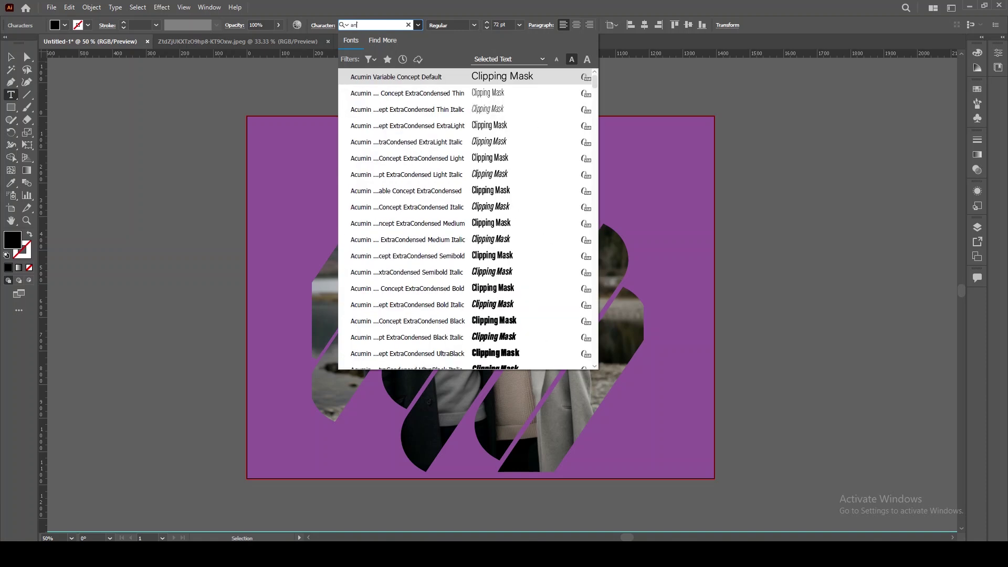
{"action": "type", "text": "n"}
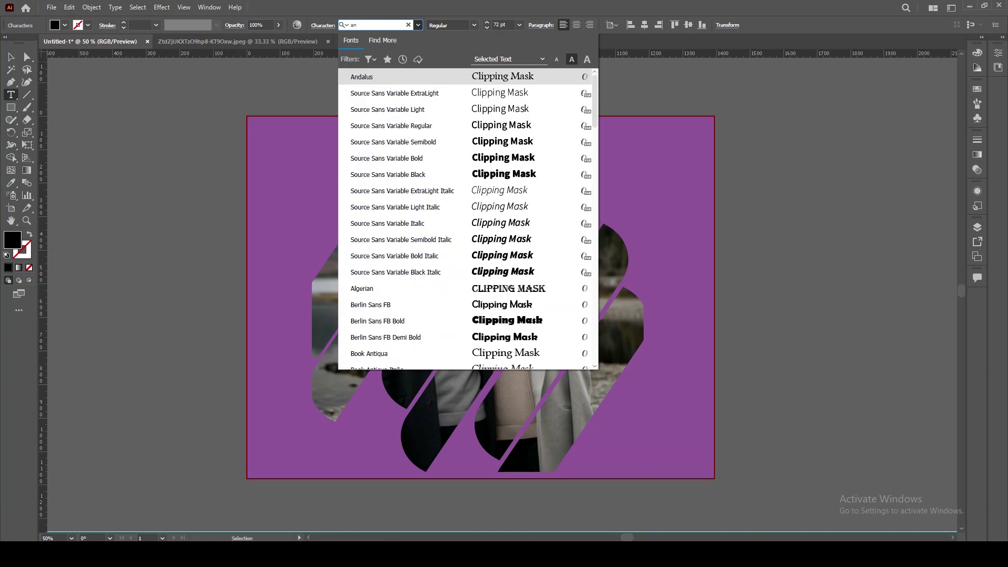
{"action": "type", "text": "to"}
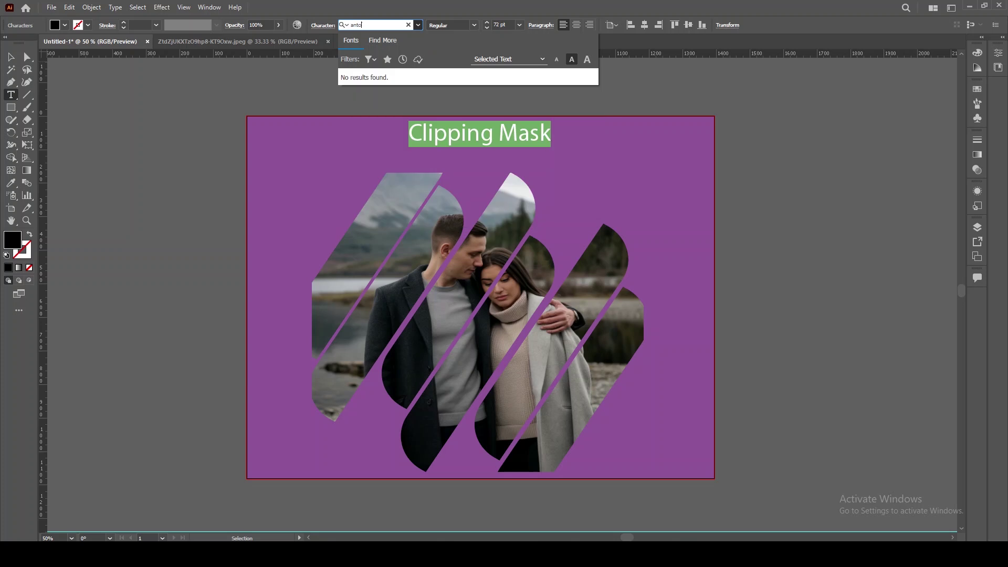
{"action": "key", "text": "BackSpace"}
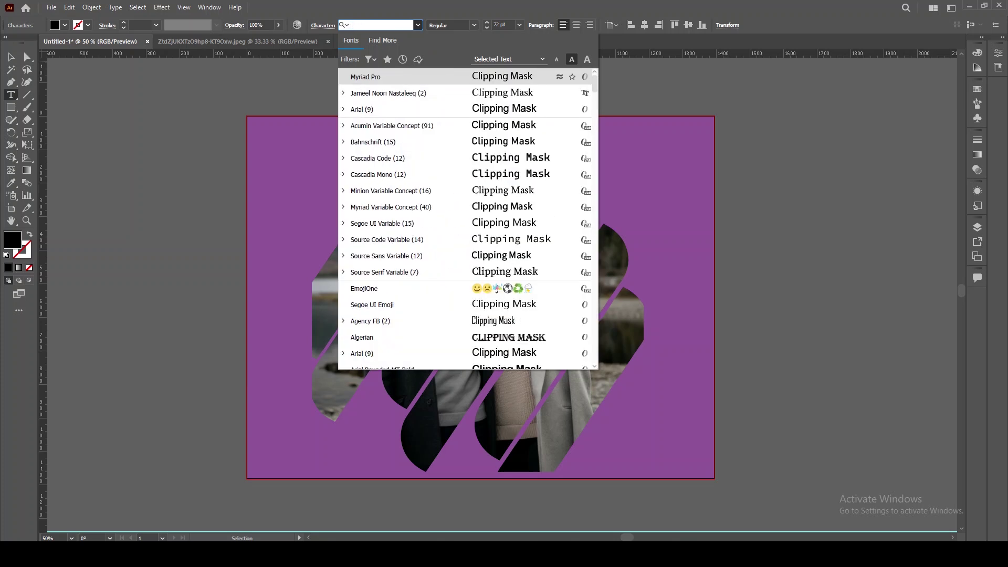
{"action": "key", "text": "Escape"}
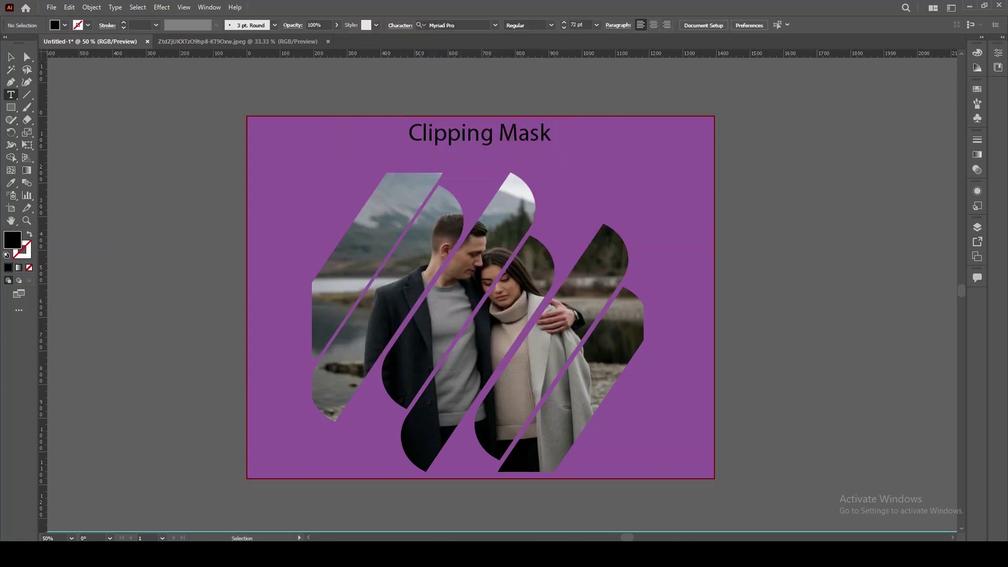
Set the font family to Arial with no text selected
{"action": "left_click", "coordinate": [495, 26]}
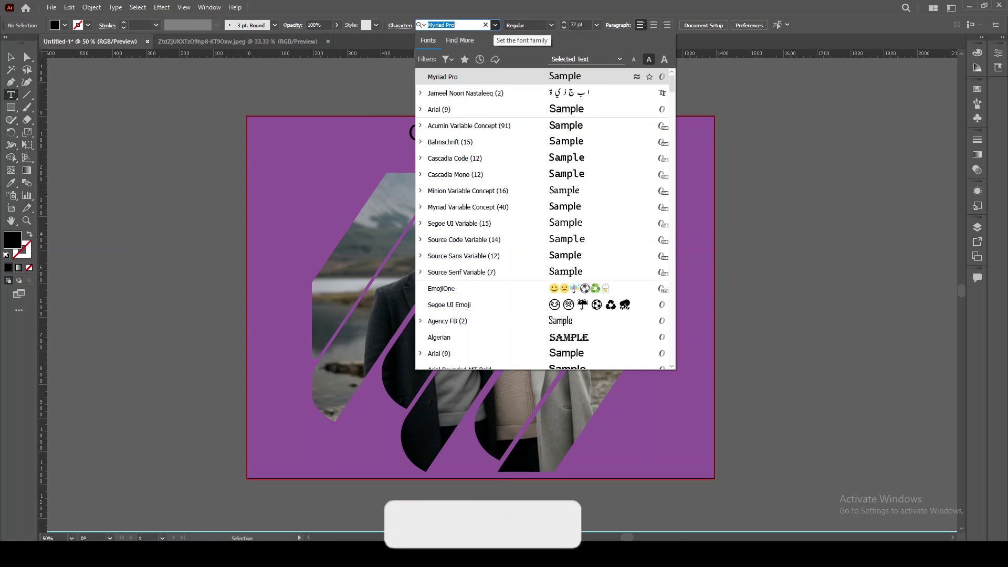
{"action": "key", "text": "Down"}
{"action": "key", "text": "Down"}
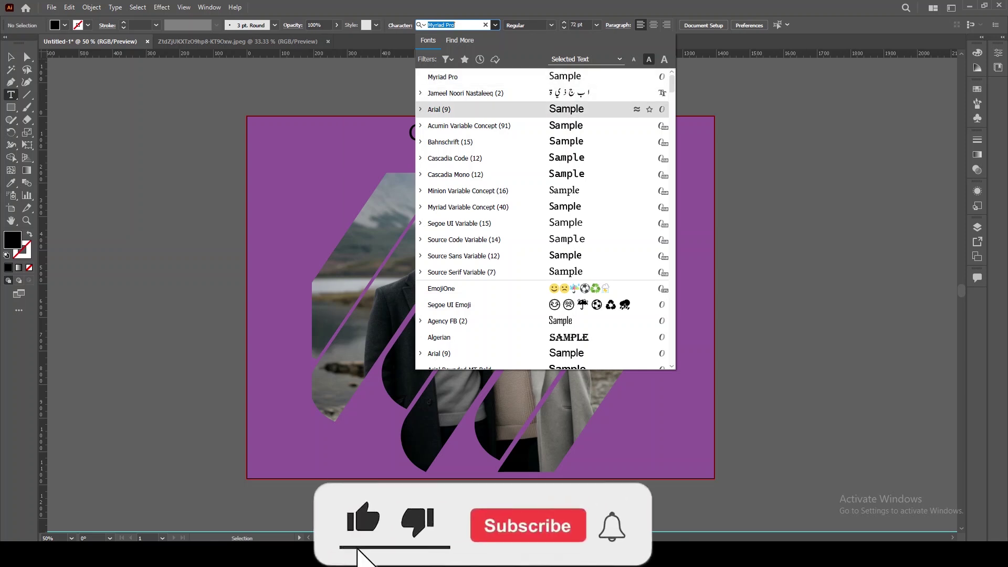
{"action": "key", "text": "Return"}
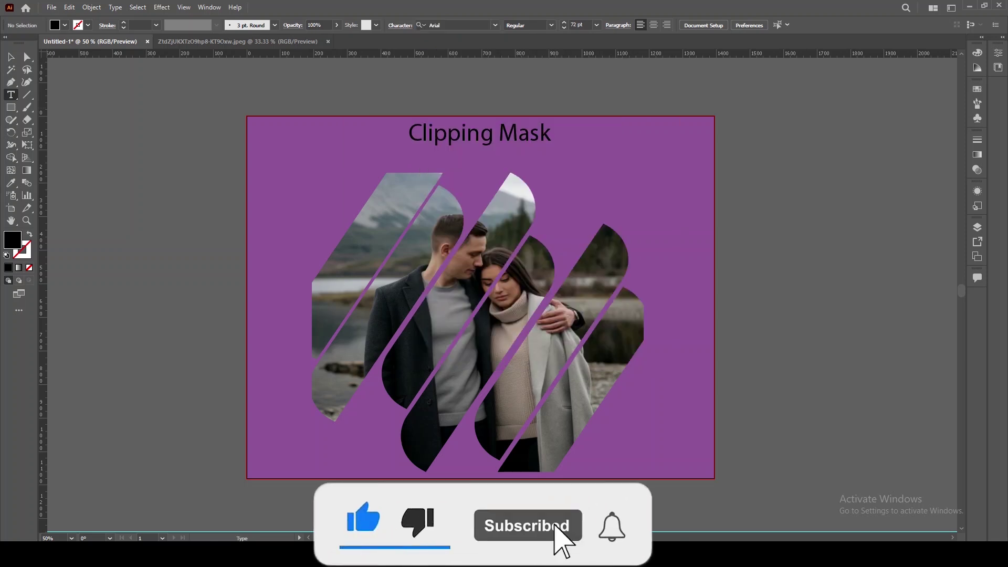